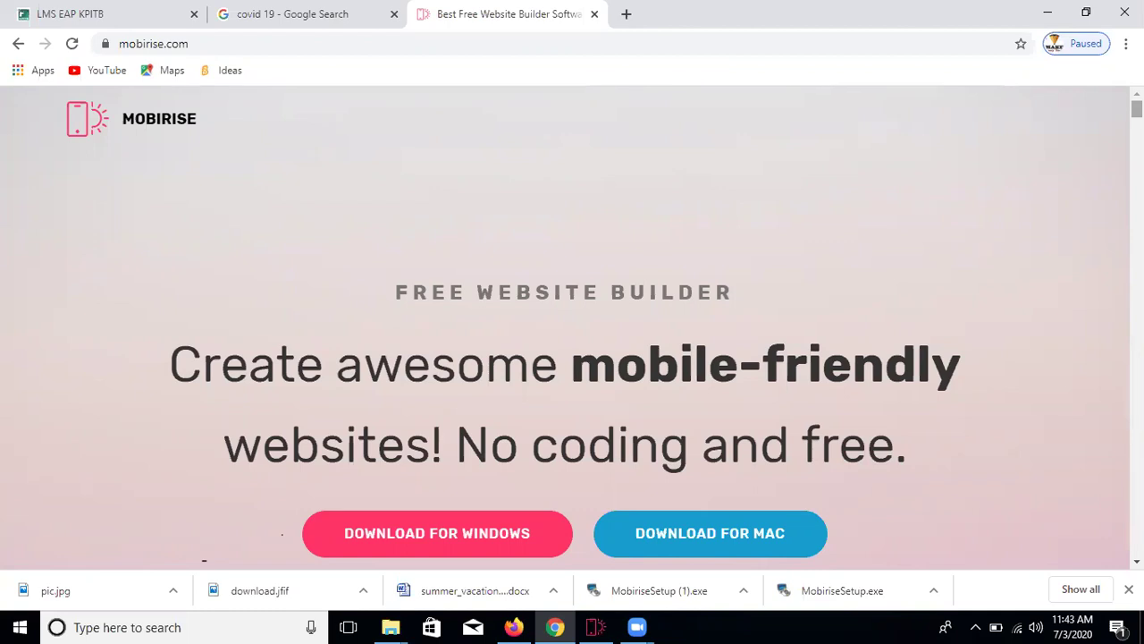
{"action": "scroll", "coordinate": [572, 328], "scroll_direction": "down", "scroll_amount": 10}
{"action": "scroll", "coordinate": [572, 328], "scroll_direction": "up", "scroll_amount": 10}
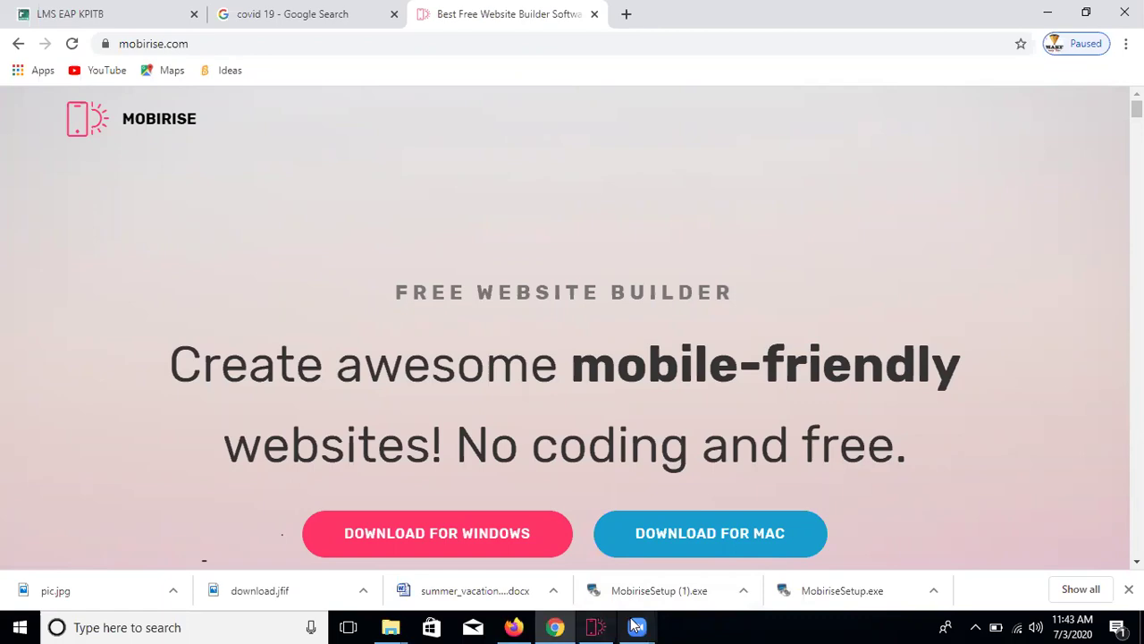
{"action": "left_click", "coordinate": [594, 626]}
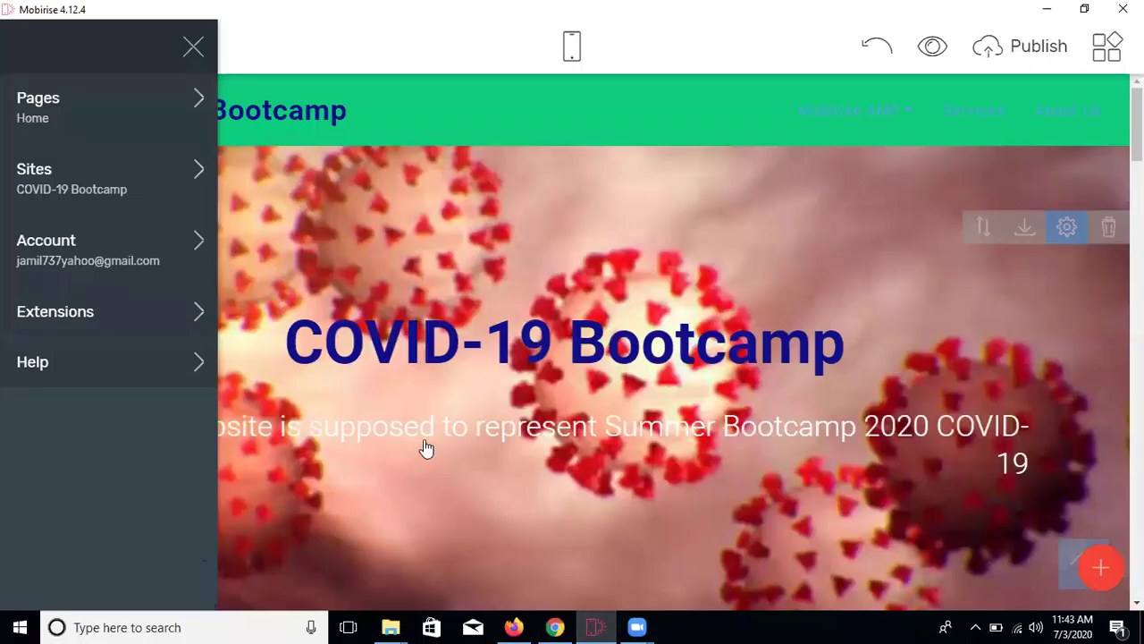
{"action": "left_click", "coordinate": [554, 627]}
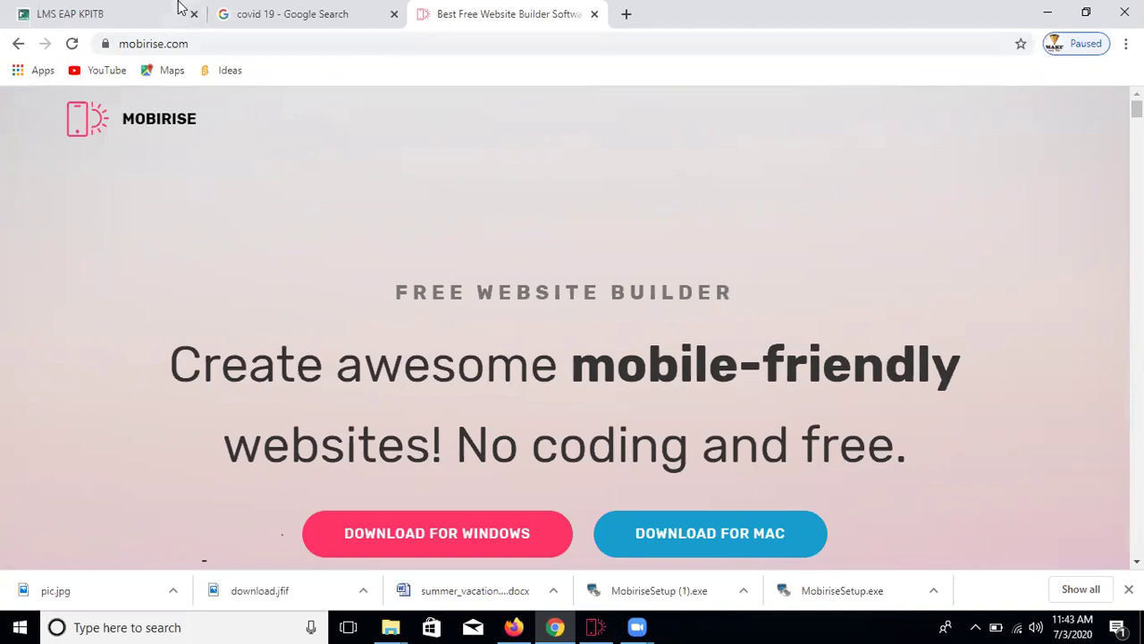
- Switch to the LMS EAP KPITB site and download the Bootcamp Content document
{"action": "left_click", "coordinate": [126, 9]}
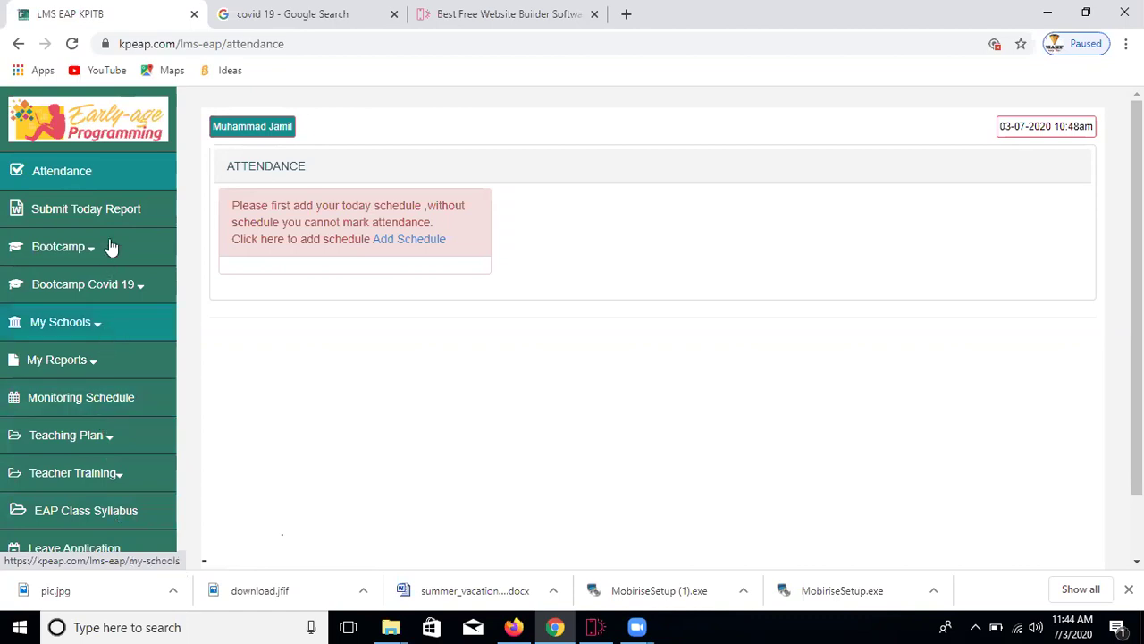
{"action": "left_click", "coordinate": [118, 299]}
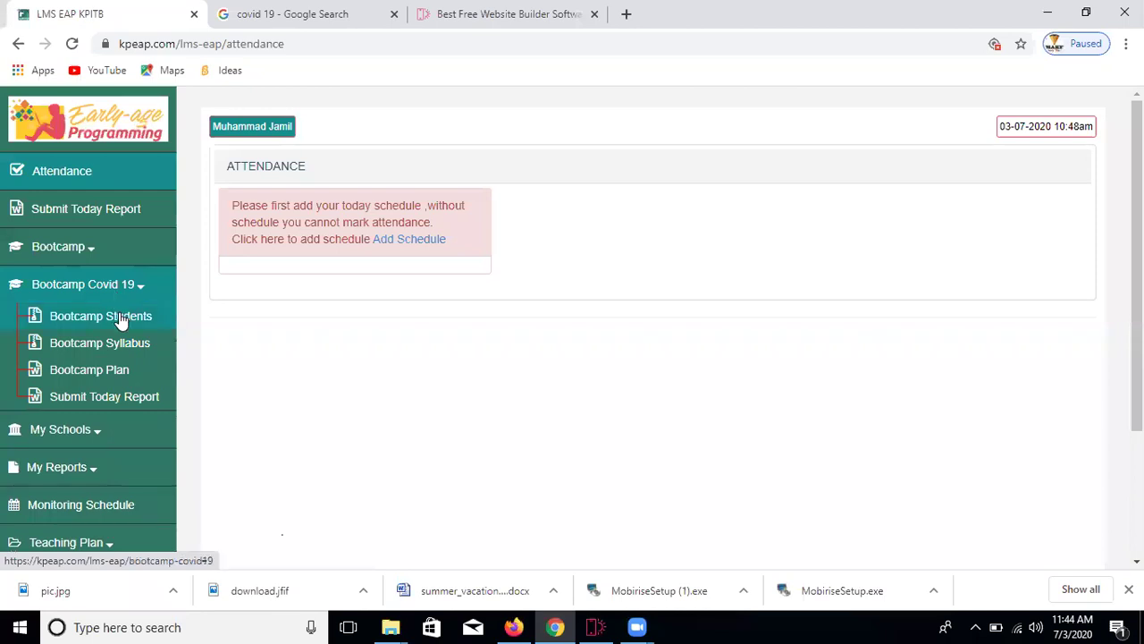
{"action": "left_click", "coordinate": [110, 259]}
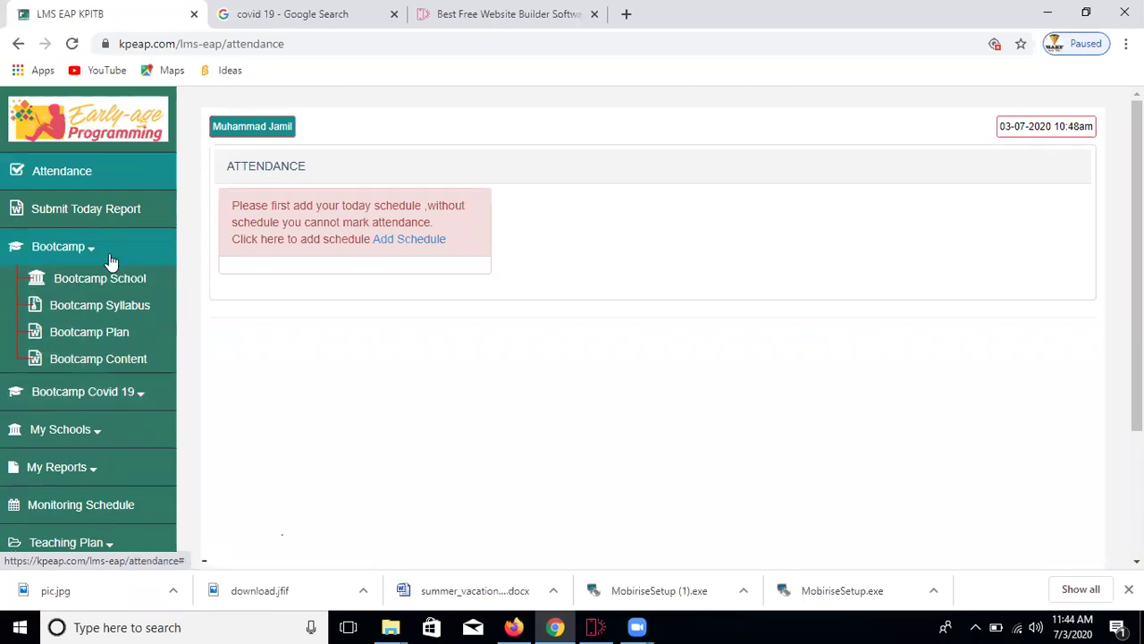
{"action": "left_click", "coordinate": [139, 361]}
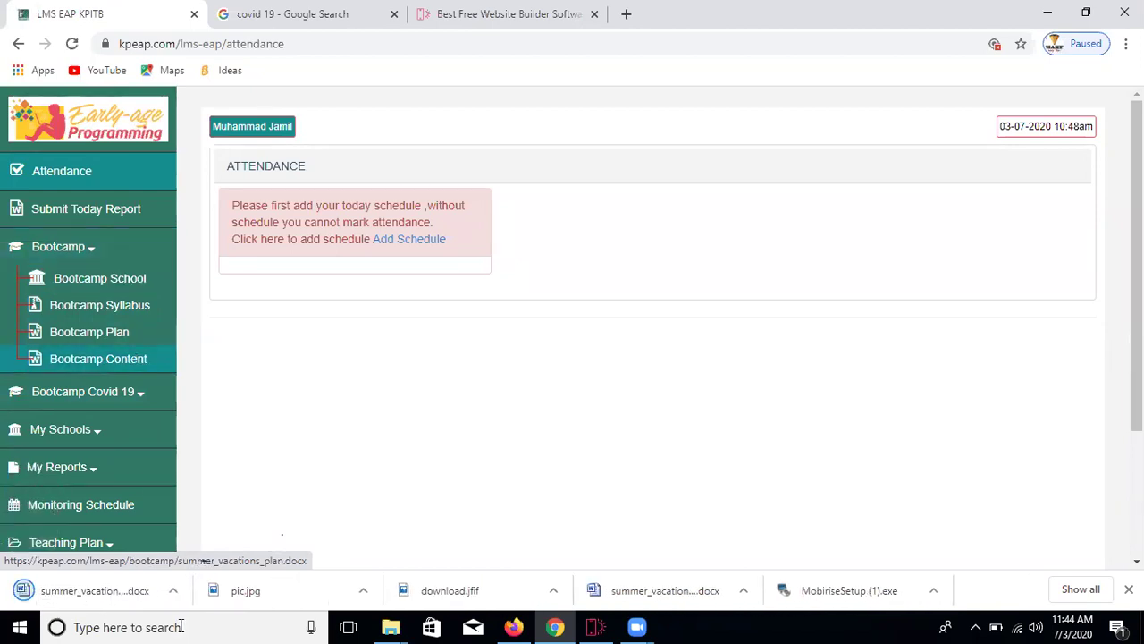
- View the Submit Today Report and Attendance pages of the LMS, and minimise the browser
{"action": "left_click", "coordinate": [105, 224]}
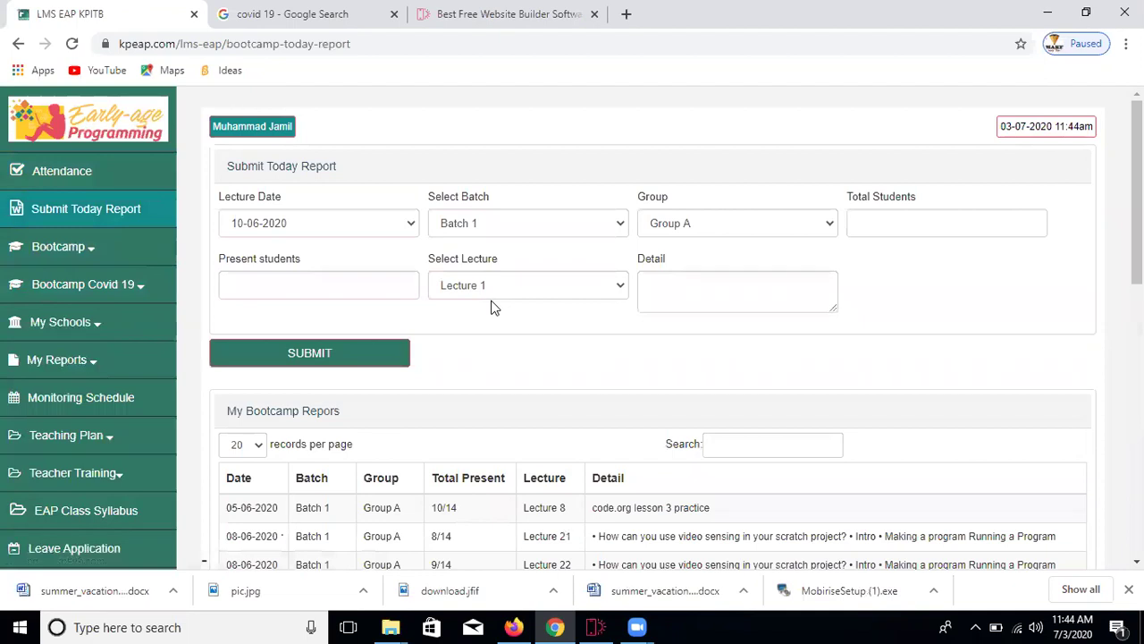
{"action": "left_click", "coordinate": [104, 170]}
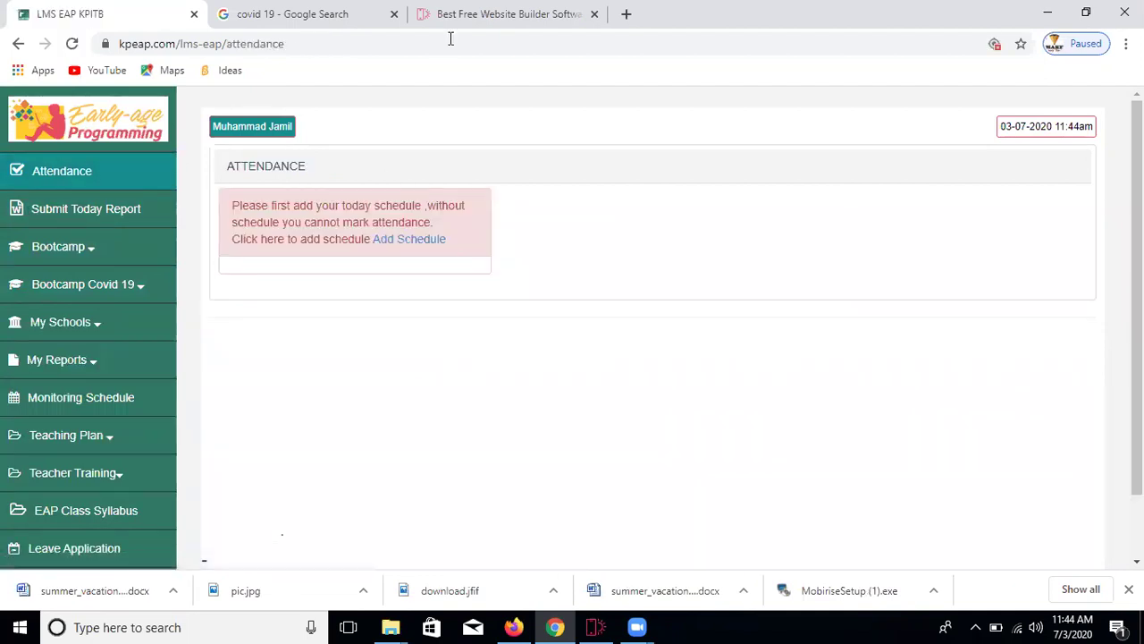
{"action": "left_click", "coordinate": [1048, 13]}
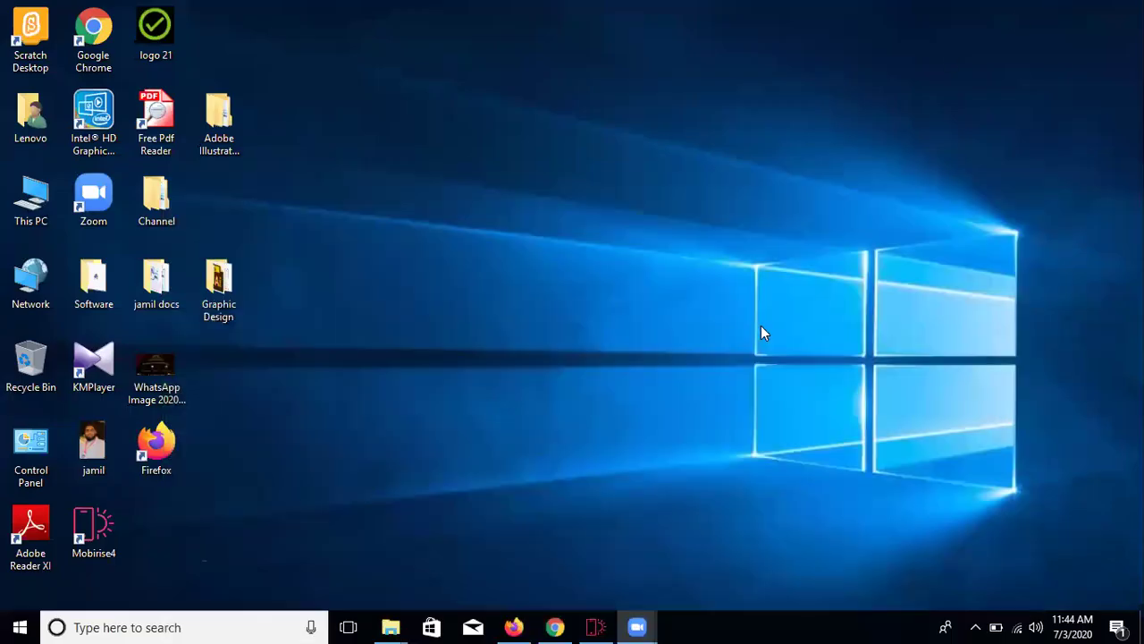
- Switch to Mobirise and rename the "Mobirise AMP" item in the site's navigation bar as "Contact Us"
{"action": "left_click", "coordinate": [596, 627]}
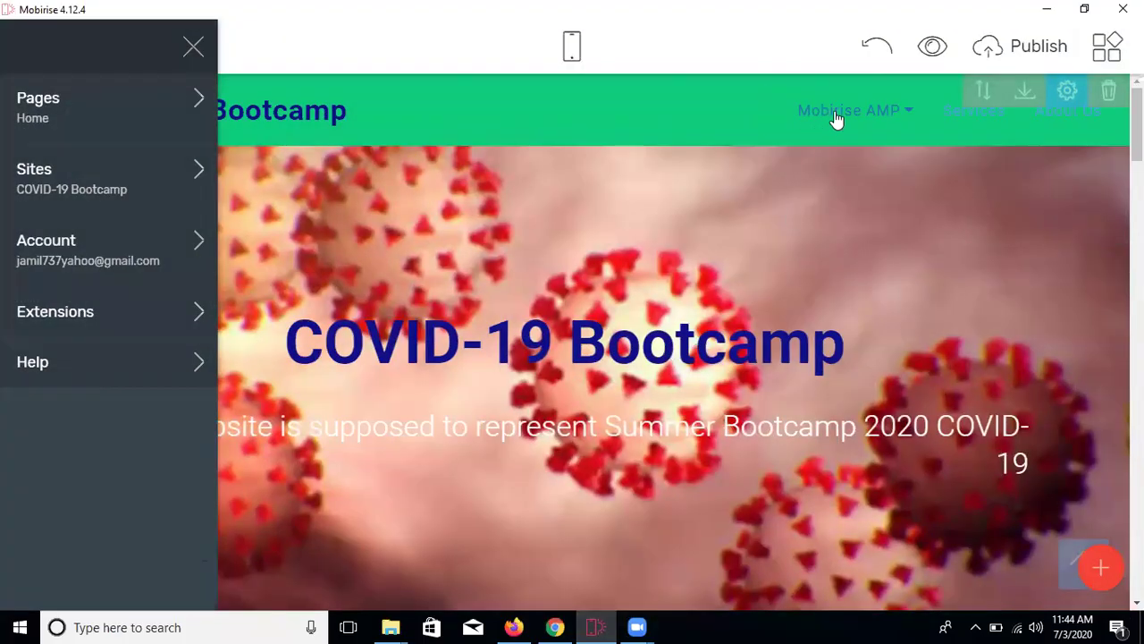
{"action": "left_click", "coordinate": [907, 111]}
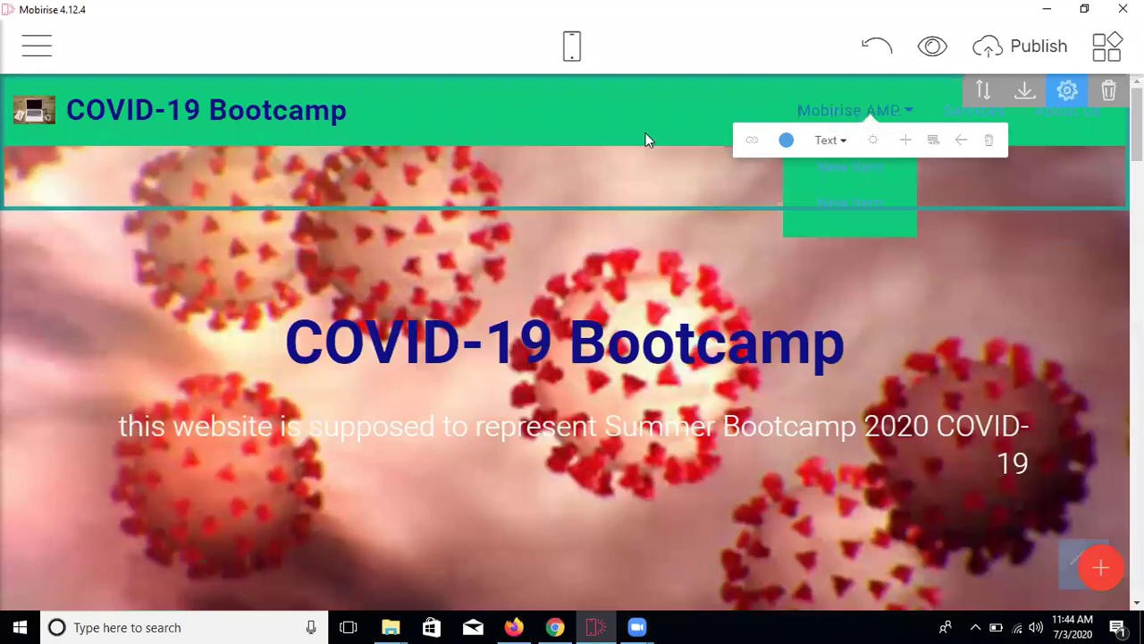
{"action": "left_click", "coordinate": [645, 132]}
{"action": "left_click", "coordinate": [892, 108]}
{"action": "left_click", "coordinate": [904, 109]}
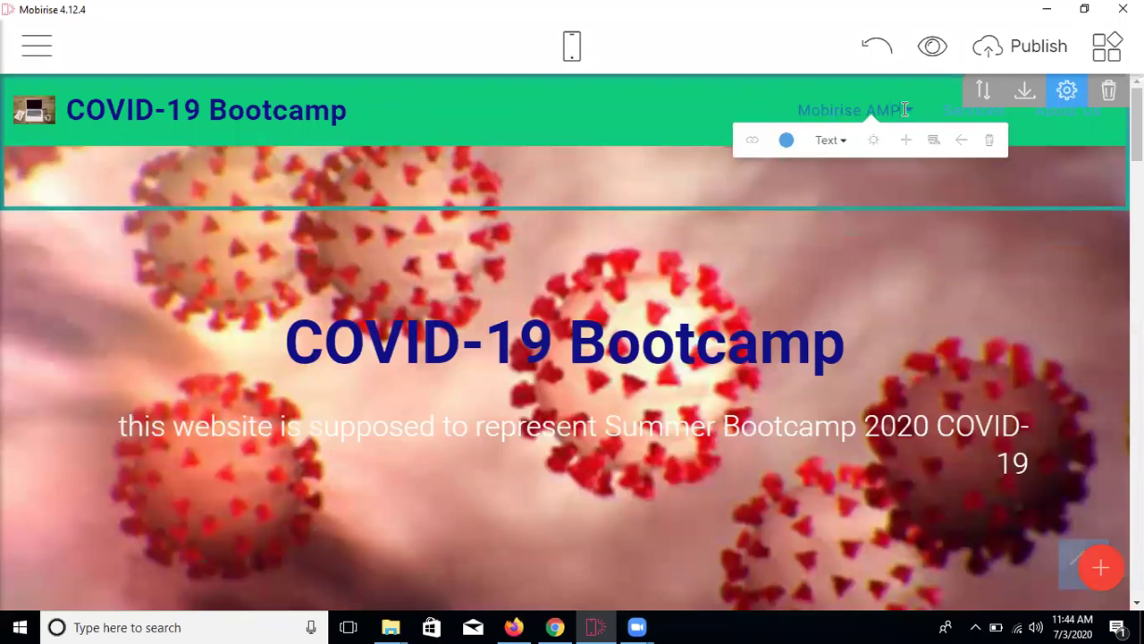
{"action": "key", "text": "BackSpace"}
{"action": "key", "text": "BackSpace"}
{"action": "key", "text": "BackSpace"}
{"action": "key", "text": "BackSpace"}
{"action": "key", "text": "BackSpace"}
{"action": "key", "text": "BackSpace"}
{"action": "key", "text": "BackSpace"}
{"action": "key", "text": "BackSpace"}
{"action": "key", "text": "BackSpace"}
{"action": "key", "text": "BackSpace"}
{"action": "key", "text": "BackSpace"}
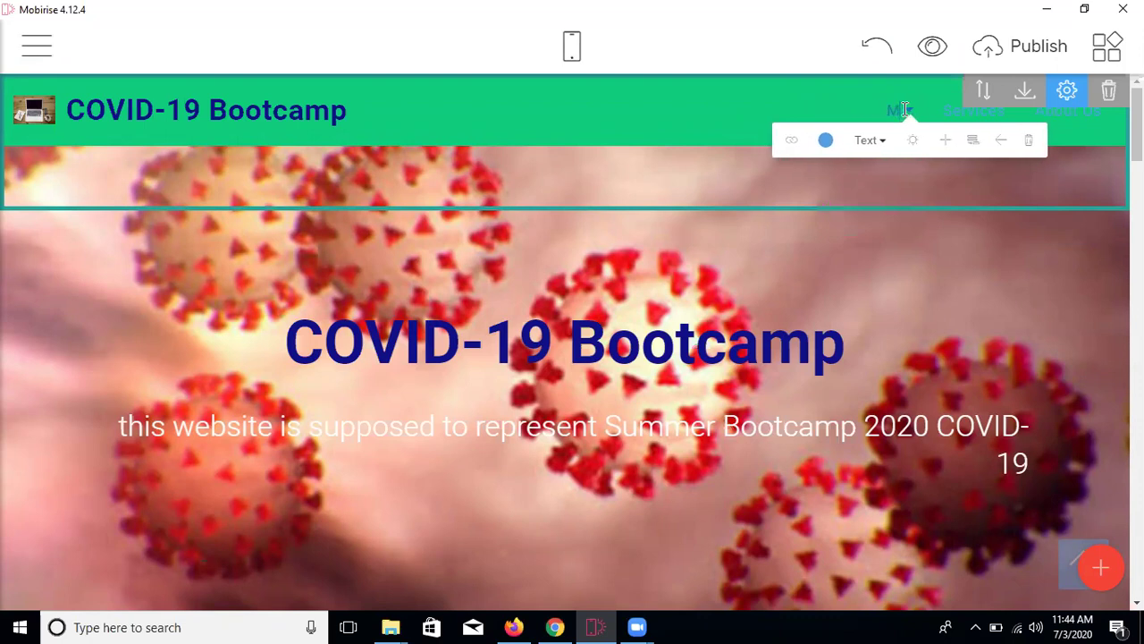
{"action": "key", "text": "BackSpace"}
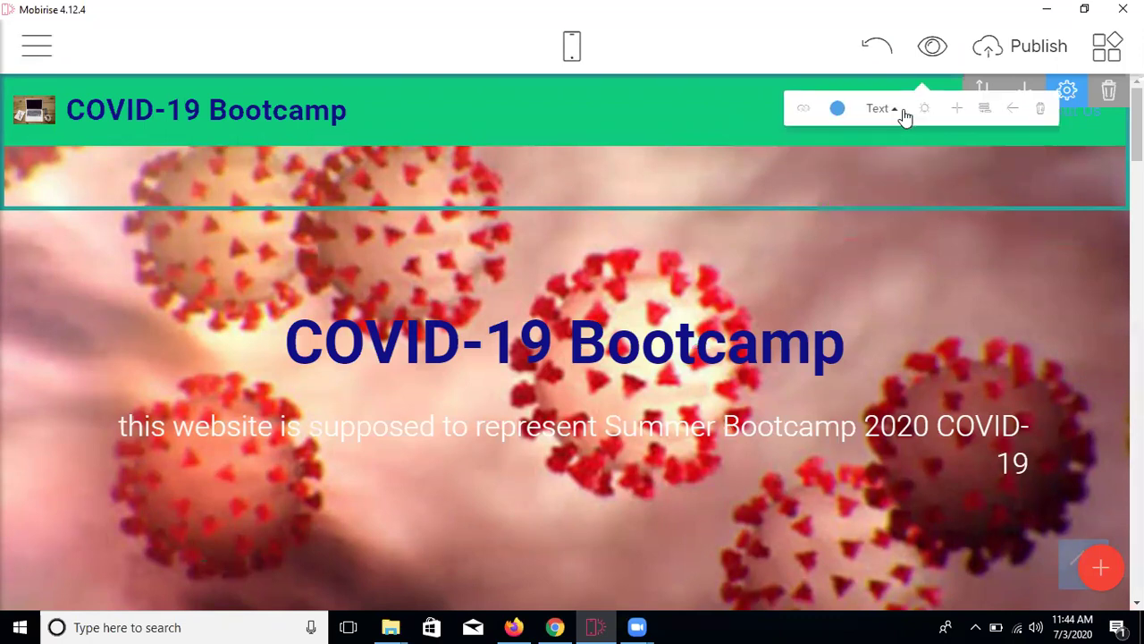
{"action": "type", "text": "Conta"}
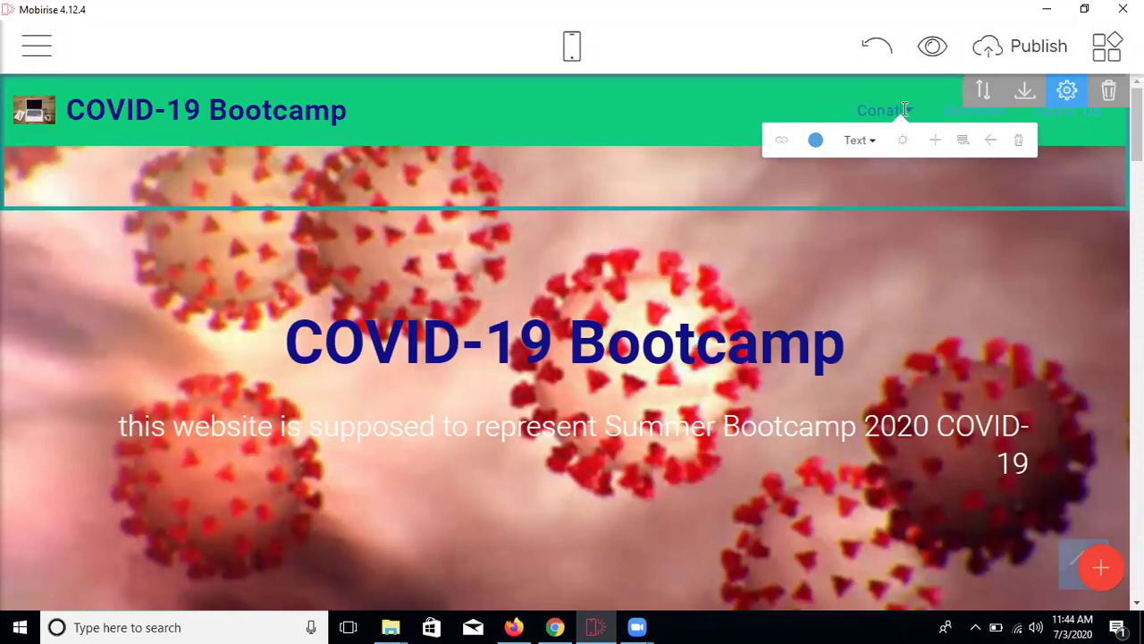
{"action": "key", "text": "BackSpace"}
{"action": "key", "text": "BackSpace"}
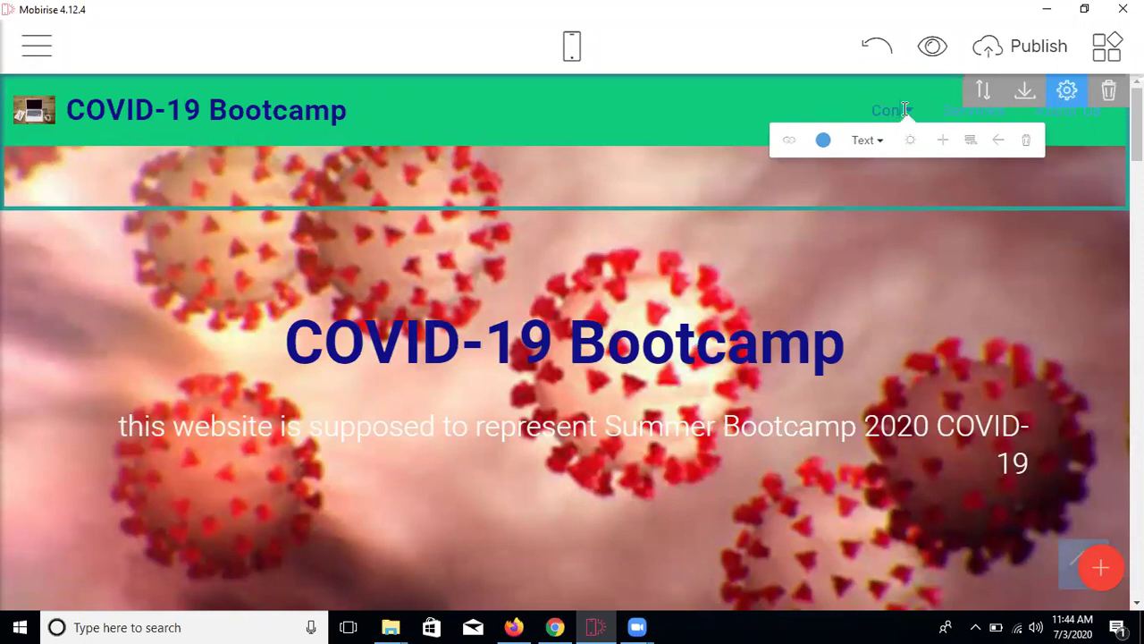
{"action": "type", "text": "tact"}
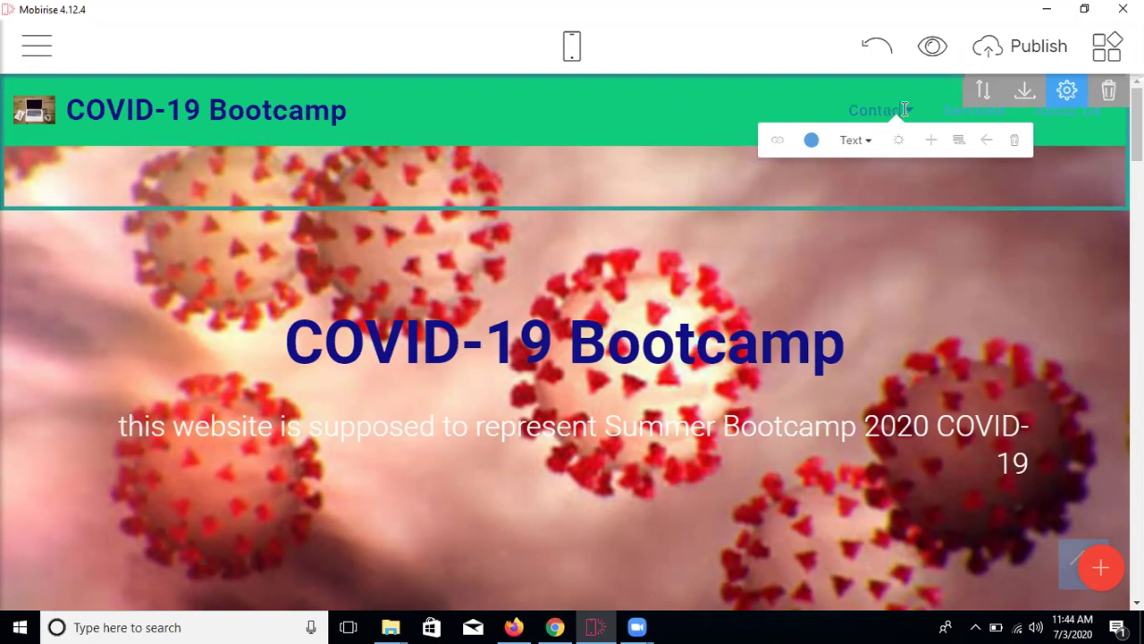
{"action": "type", "text": " Us"}
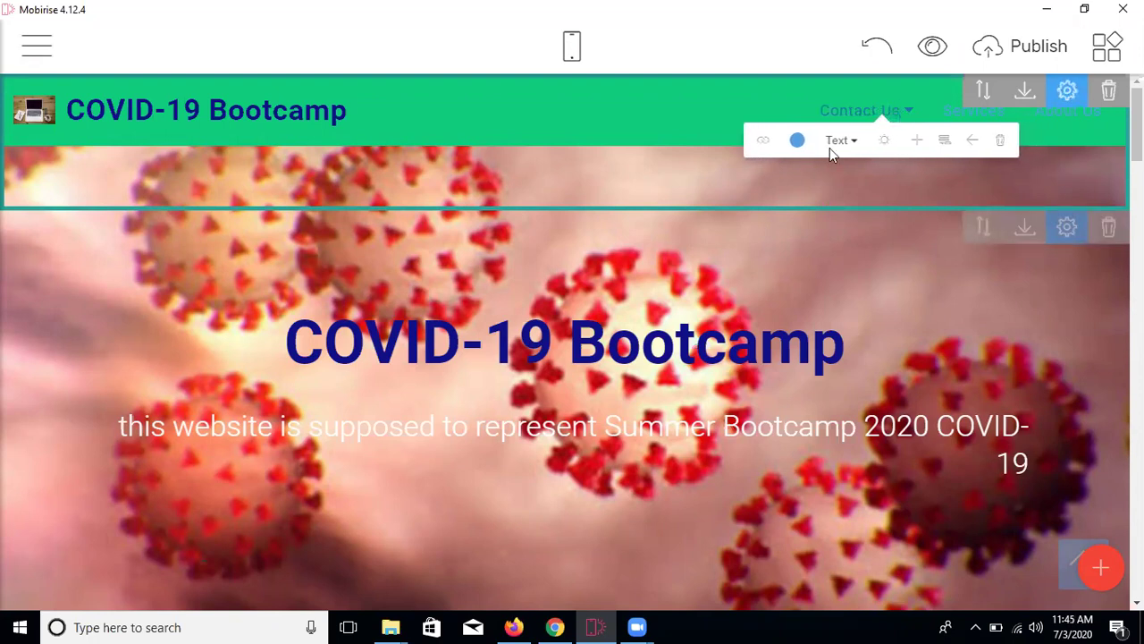
{"action": "left_click", "coordinate": [641, 163]}
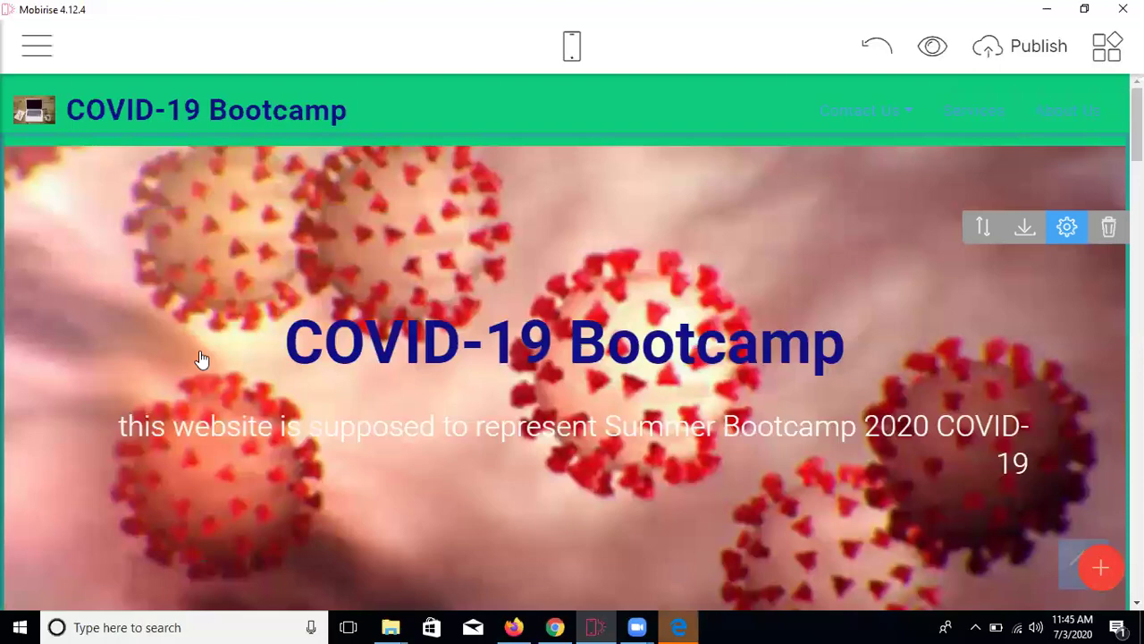
- Bring up the Zoom purchase page in Microsoft Edge and close its window
{"action": "left_click", "coordinate": [679, 626]}
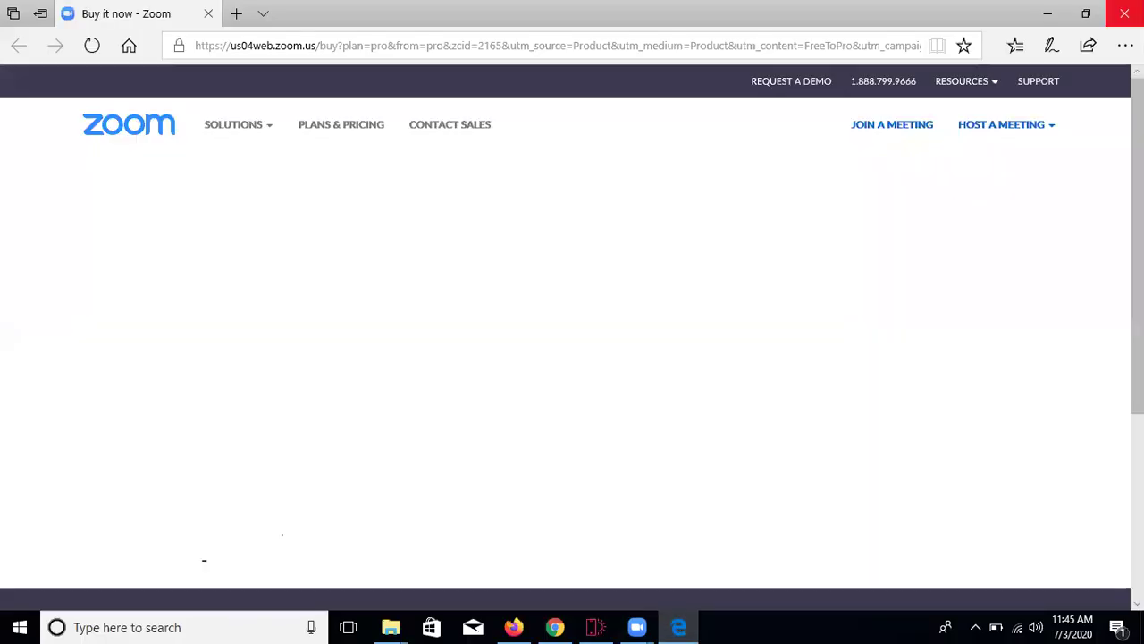
{"action": "key", "text": "alt+F4"}
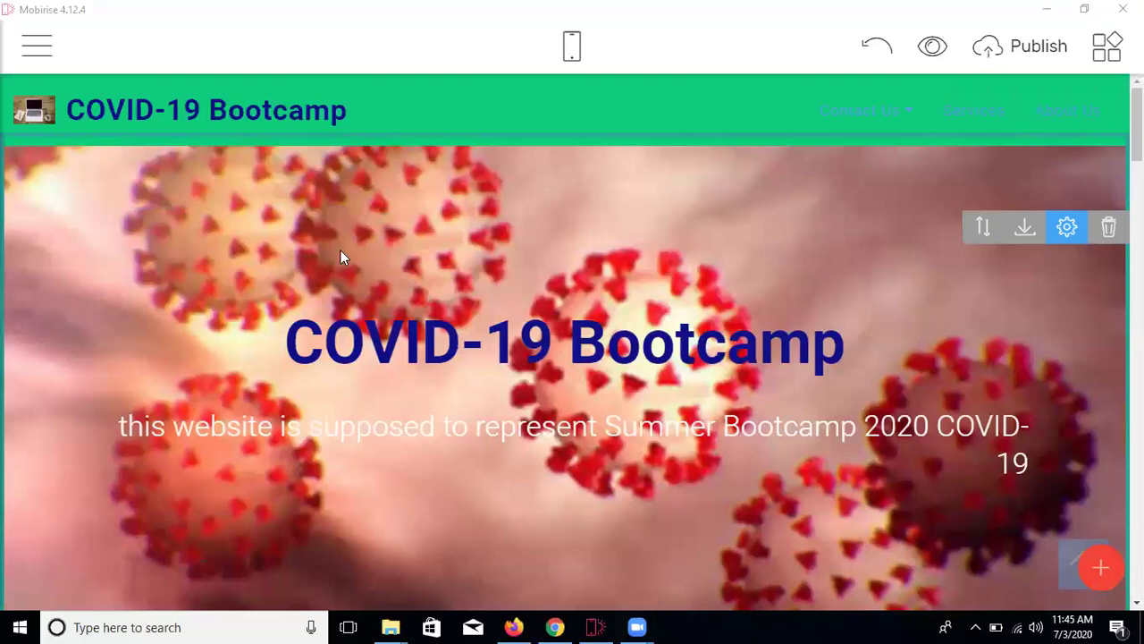
- Create a new page in the COVID-19 Bootcamp site and title it "Contact Us"
{"action": "left_click", "coordinate": [36, 47]}
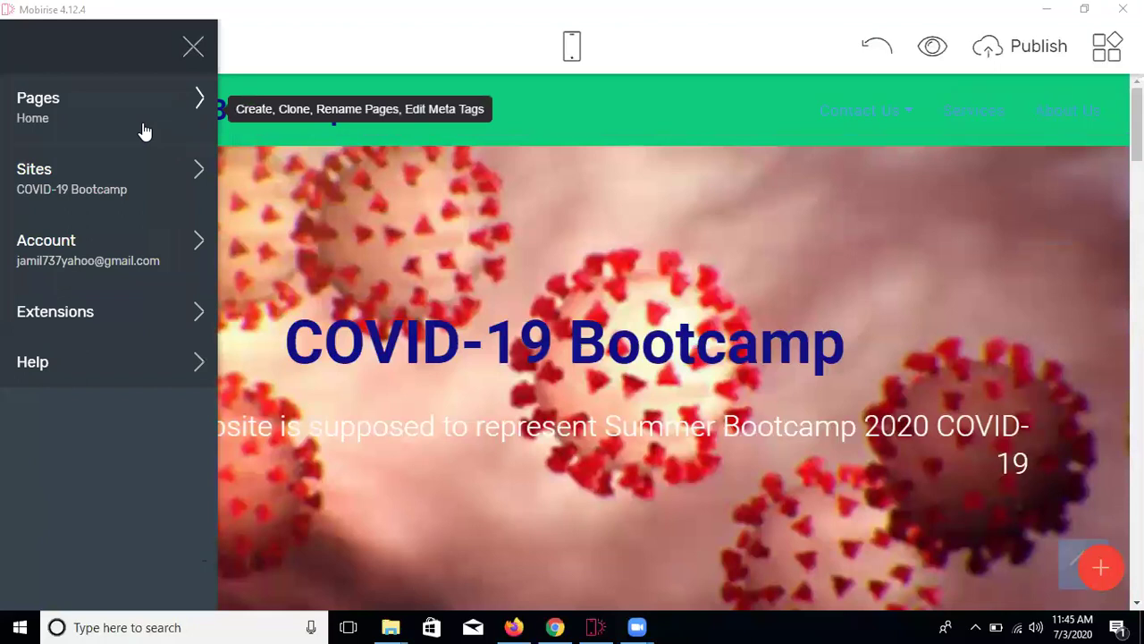
{"action": "left_click", "coordinate": [144, 130]}
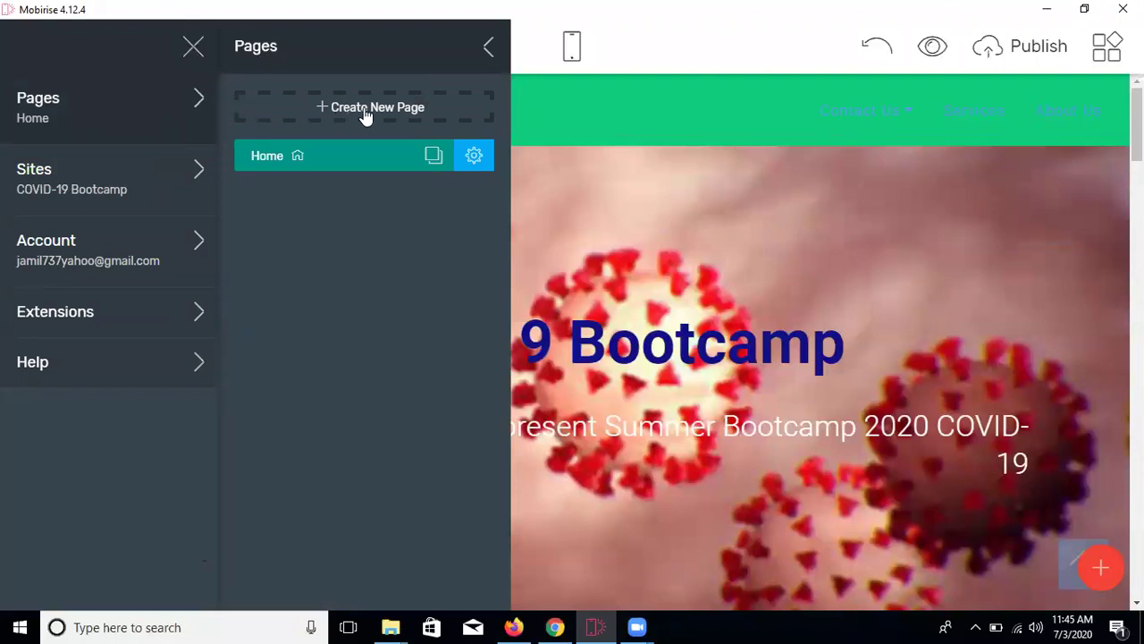
{"action": "left_click", "coordinate": [365, 117]}
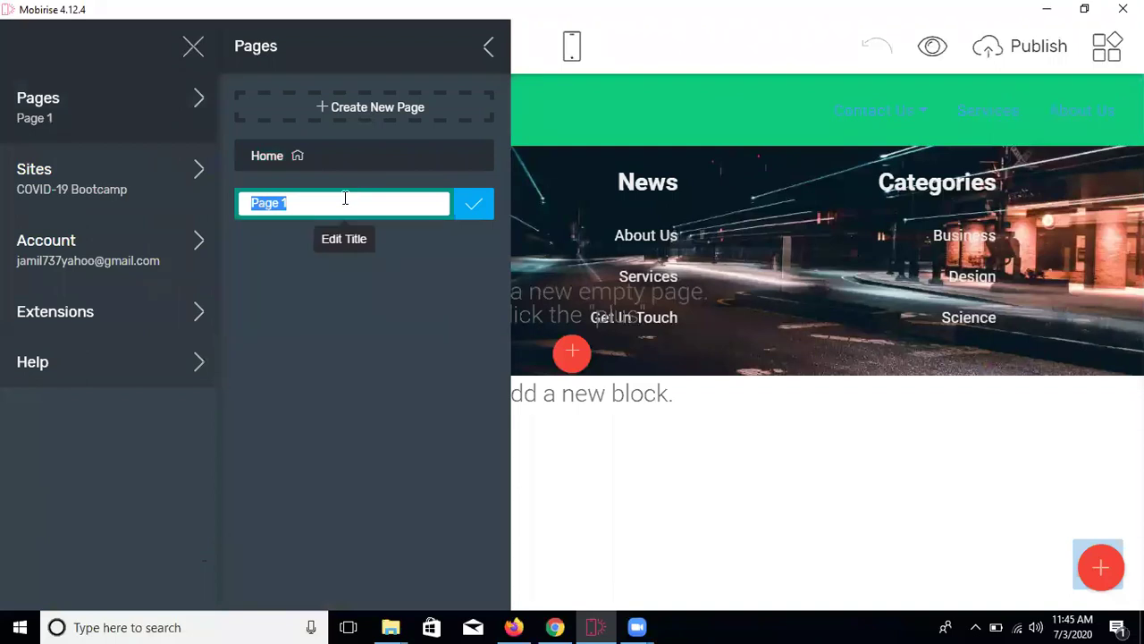
{"action": "key", "text": "BackSpace"}
{"action": "type", "text": "Co"}
{"action": "type", "text": "tact"}
{"action": "key", "text": "BackSpace"}
{"action": "key", "text": "BackSpace"}
{"action": "key", "text": "BackSpace"}
{"action": "key", "text": "BackSpace"}
{"action": "key", "text": "BackSpace"}
{"action": "type", "text": "ntact Us"}
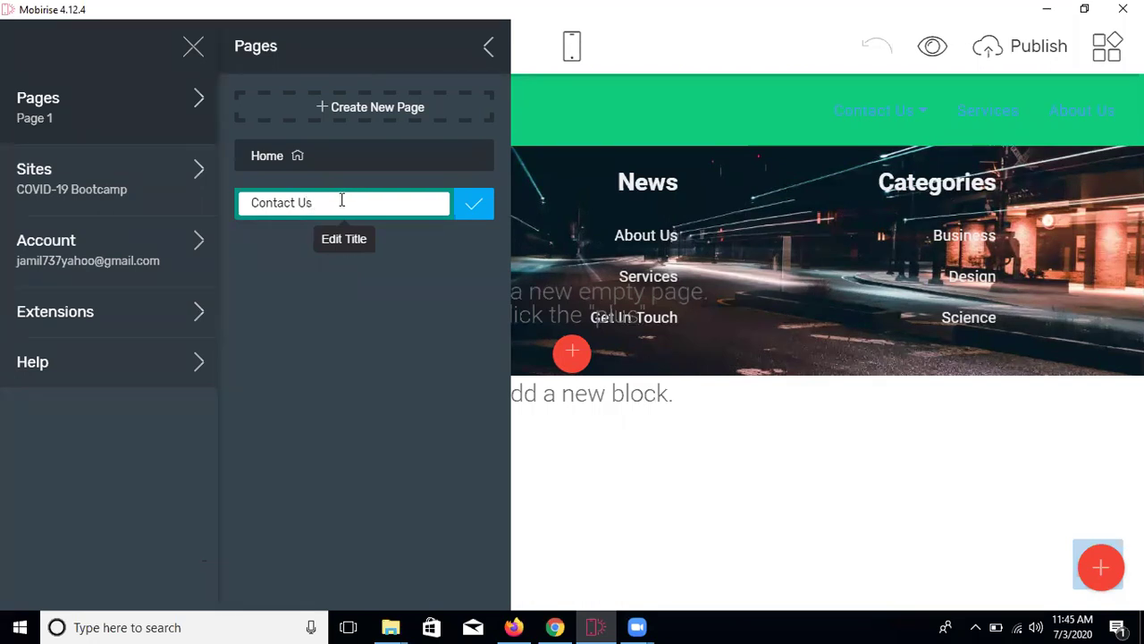
{"action": "left_click", "coordinate": [469, 211]}
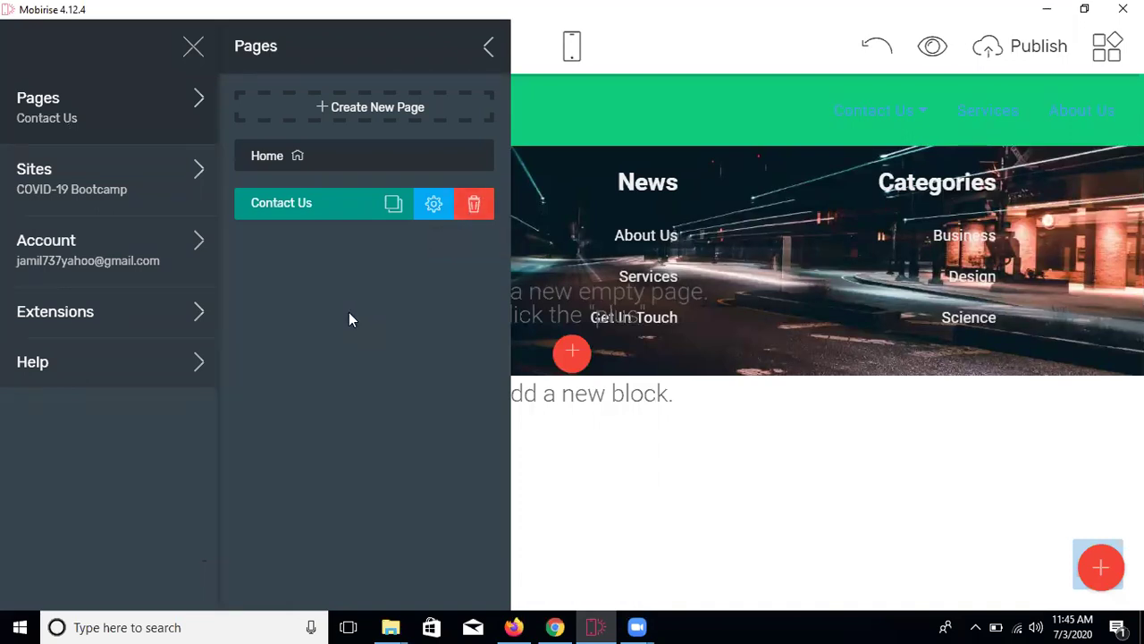
- Set the Contact Us page's URL to contactus in its page settings
{"action": "left_click", "coordinate": [433, 205]}
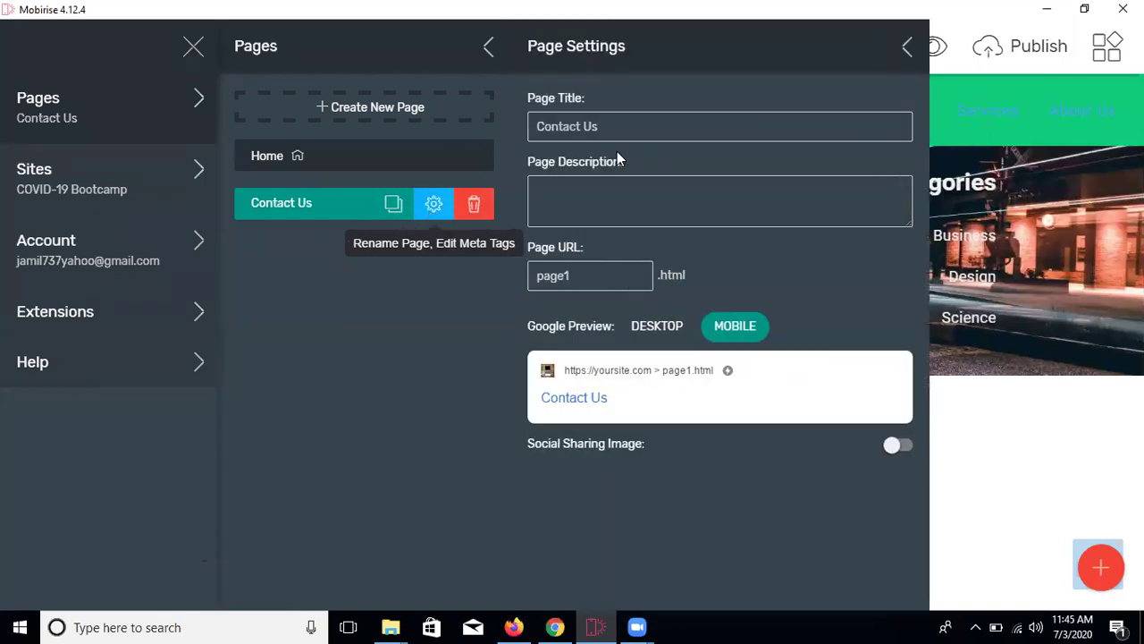
{"action": "left_click", "coordinate": [616, 226]}
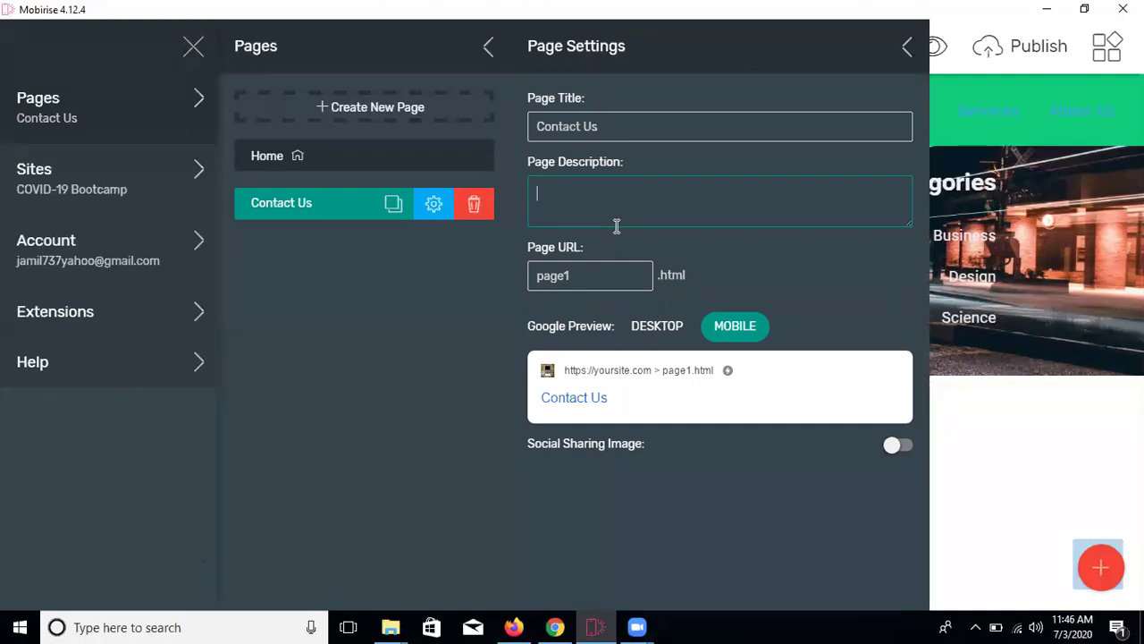
{"action": "left_click", "coordinate": [576, 280]}
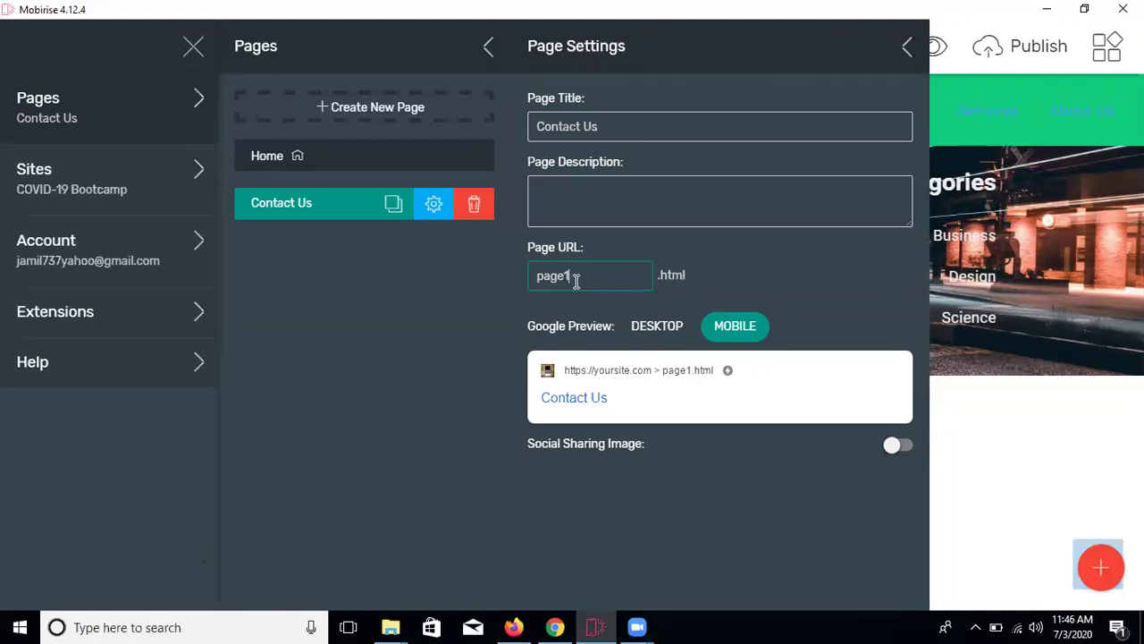
{"action": "key", "text": "BackSpace"}
{"action": "key", "text": "BackSpace"}
{"action": "key", "text": "BackSpace"}
{"action": "key", "text": "BackSpace"}
{"action": "key", "text": "BackSpace"}
{"action": "type", "text": "contactis"}
{"action": "key", "text": "BackSpace"}
{"action": "key", "text": "BackSpace"}
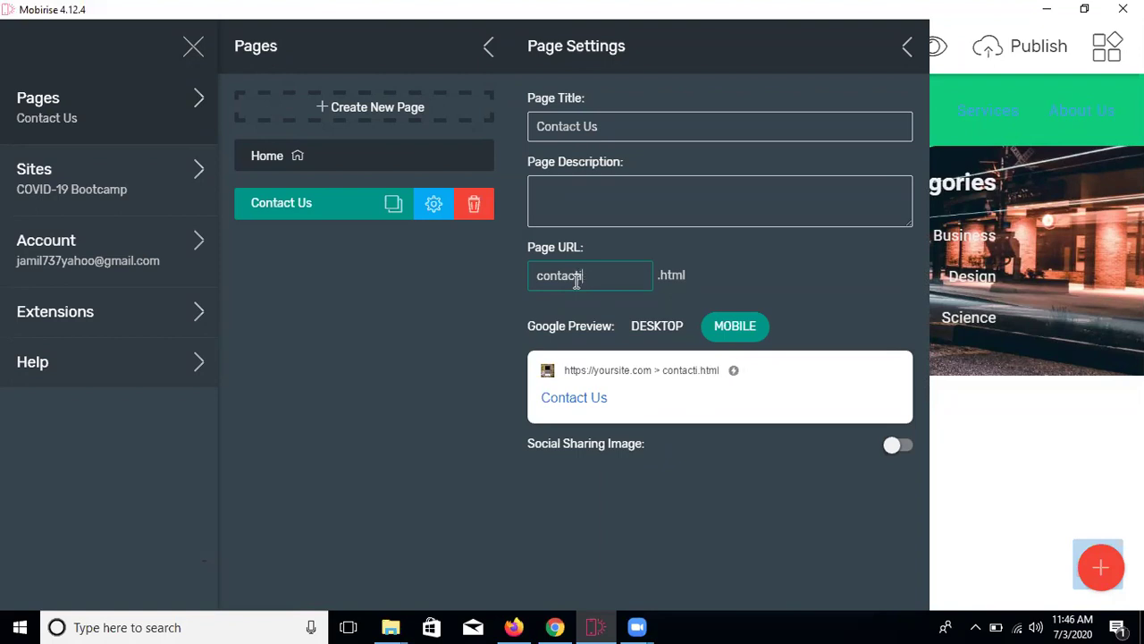
{"action": "type", "text": "us"}
{"action": "left_click", "coordinate": [401, 378]}
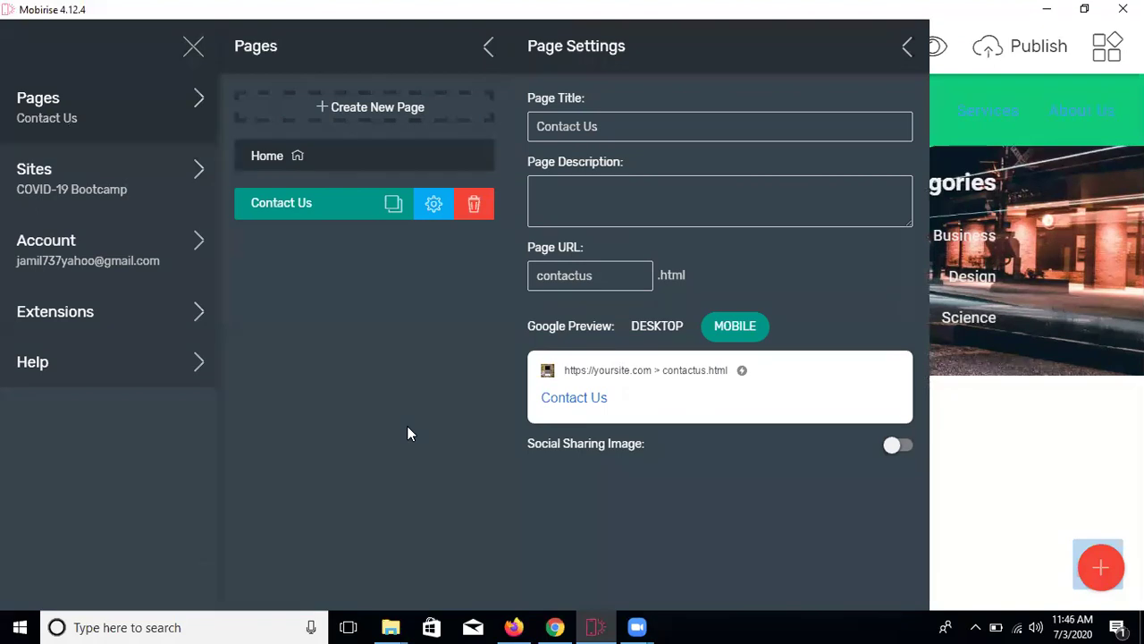
- Preview the page's Google listing in desktop mode and look at the social sharing image choices without selecting one
{"action": "left_click", "coordinate": [657, 337]}
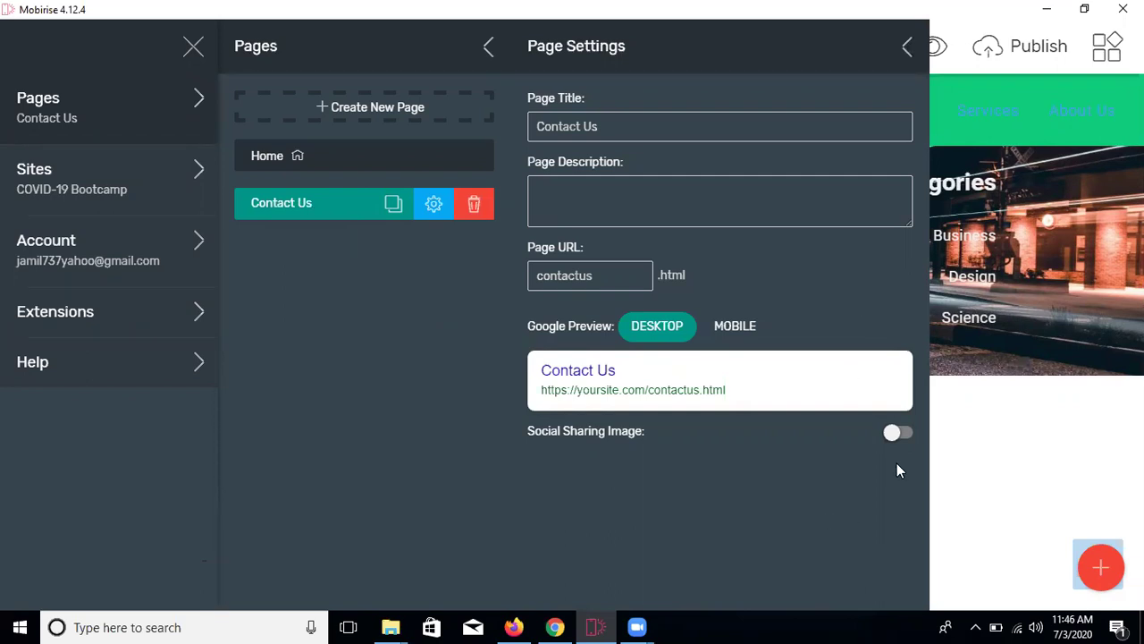
{"action": "left_click", "coordinate": [901, 436]}
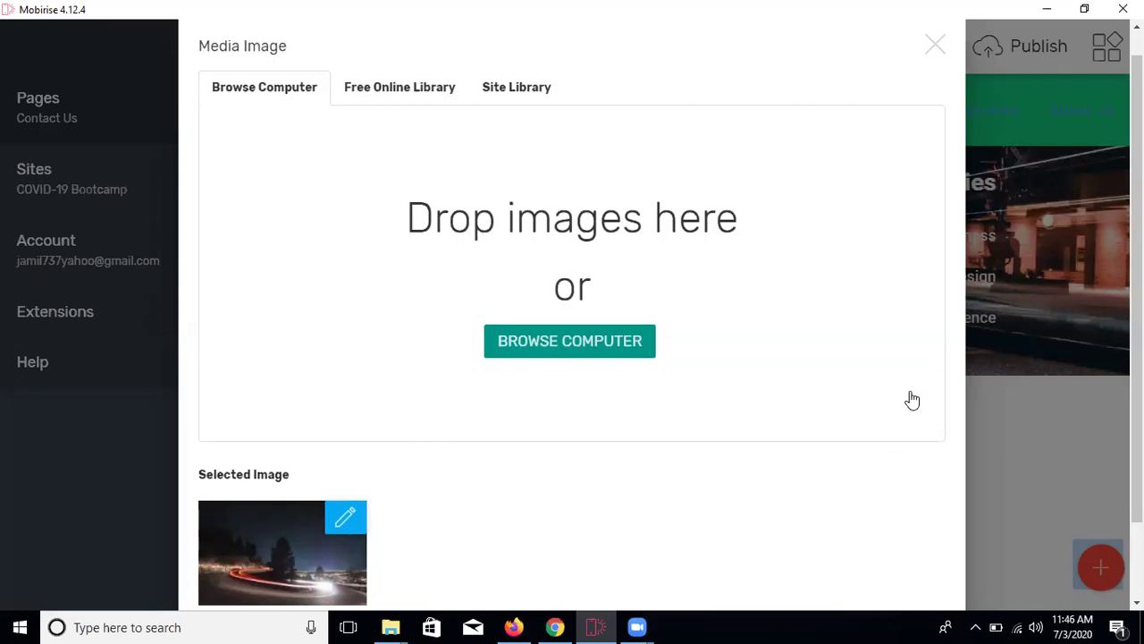
{"action": "left_click", "coordinate": [937, 46]}
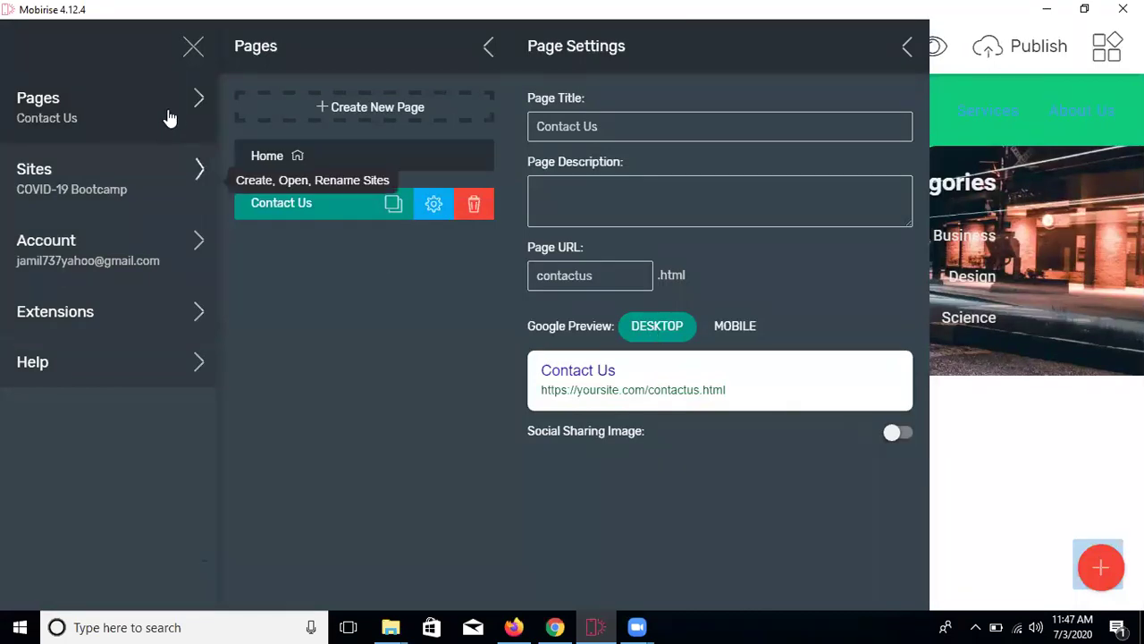
- Close the page settings, check the site's page list, and return to the empty Contact Us page
{"action": "left_click", "coordinate": [191, 58]}
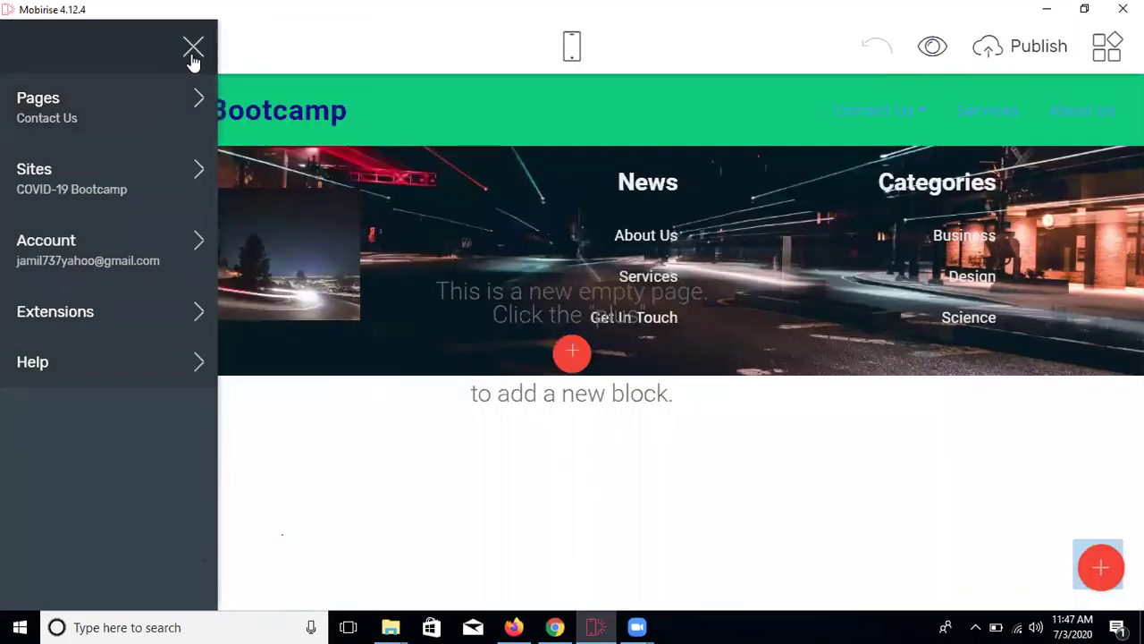
{"action": "left_click", "coordinate": [194, 56]}
{"action": "left_click", "coordinate": [48, 48]}
{"action": "left_click", "coordinate": [146, 115]}
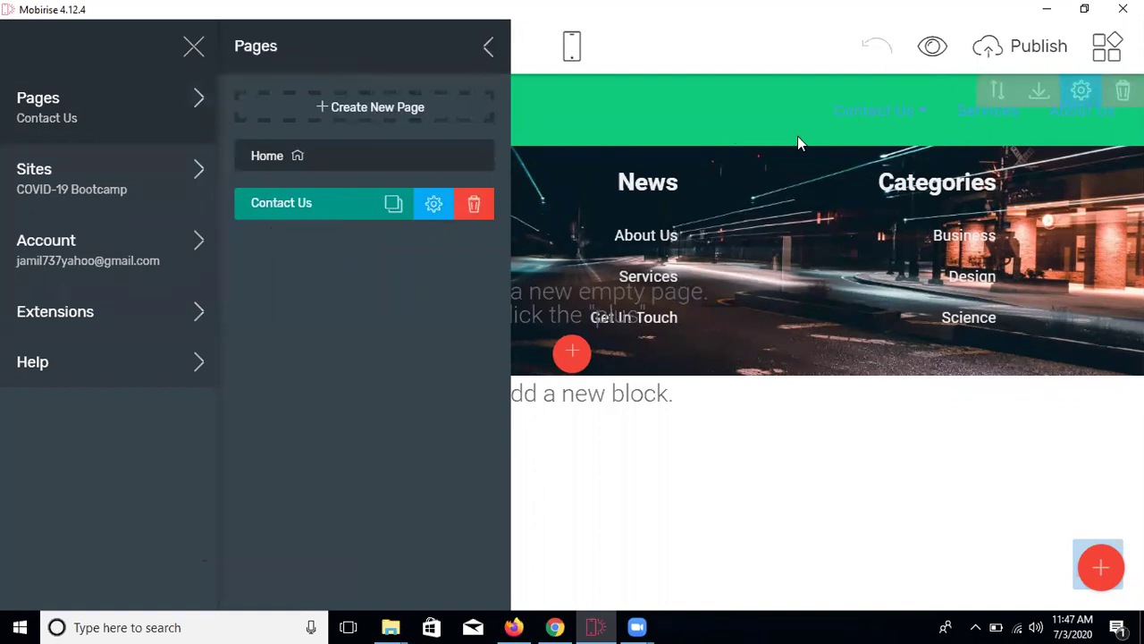
{"action": "left_click", "coordinate": [762, 126]}
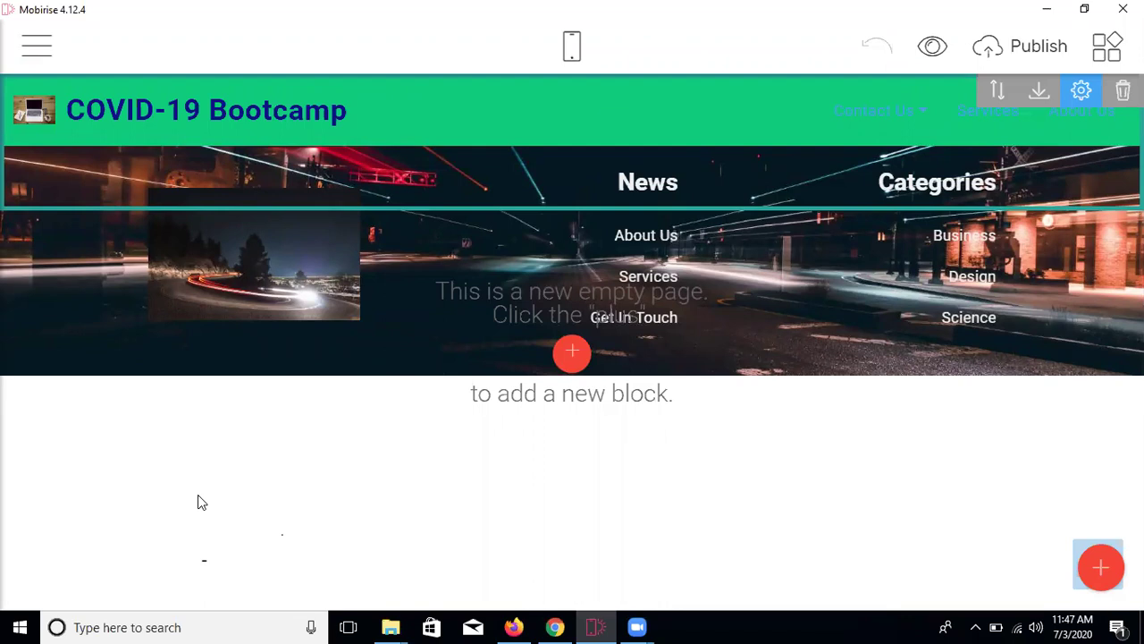
- Switch to Chrome, view the Submit Today Report page of the LMS EAP KPITB site, and minimise the browser to return to Mobirise
{"action": "left_click", "coordinate": [553, 626]}
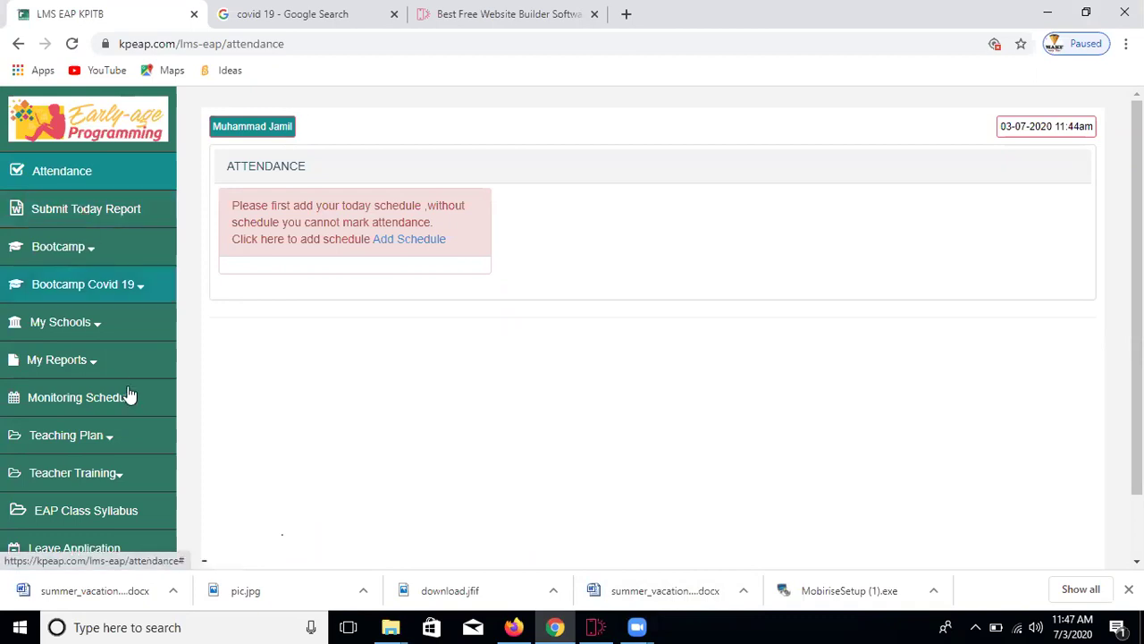
{"action": "left_click", "coordinate": [90, 205]}
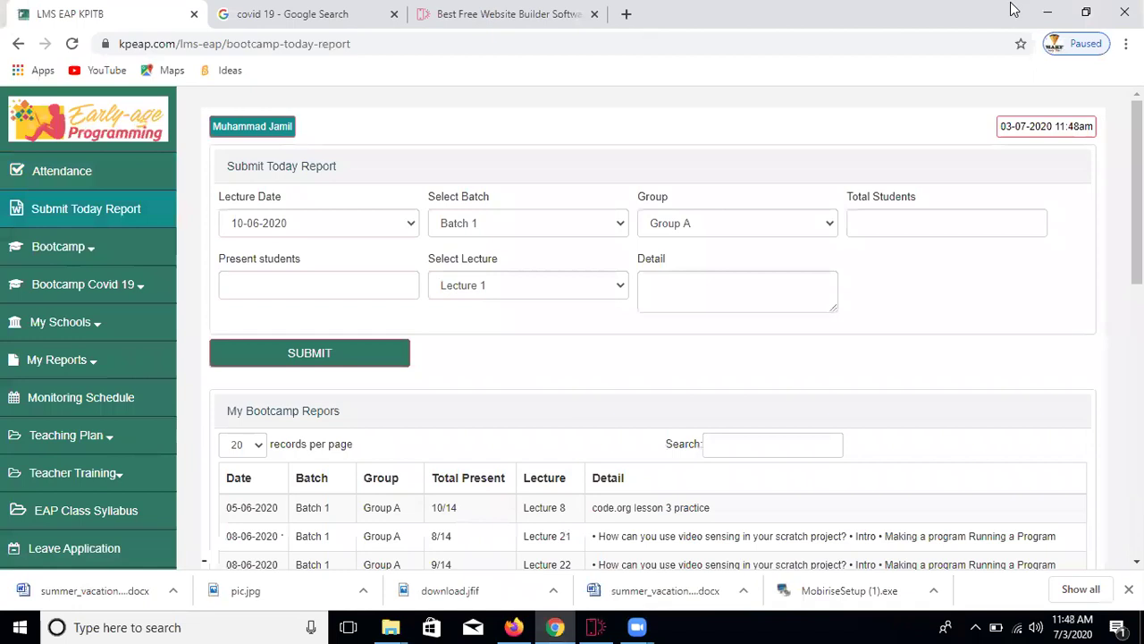
{"action": "left_click", "coordinate": [1047, 13]}
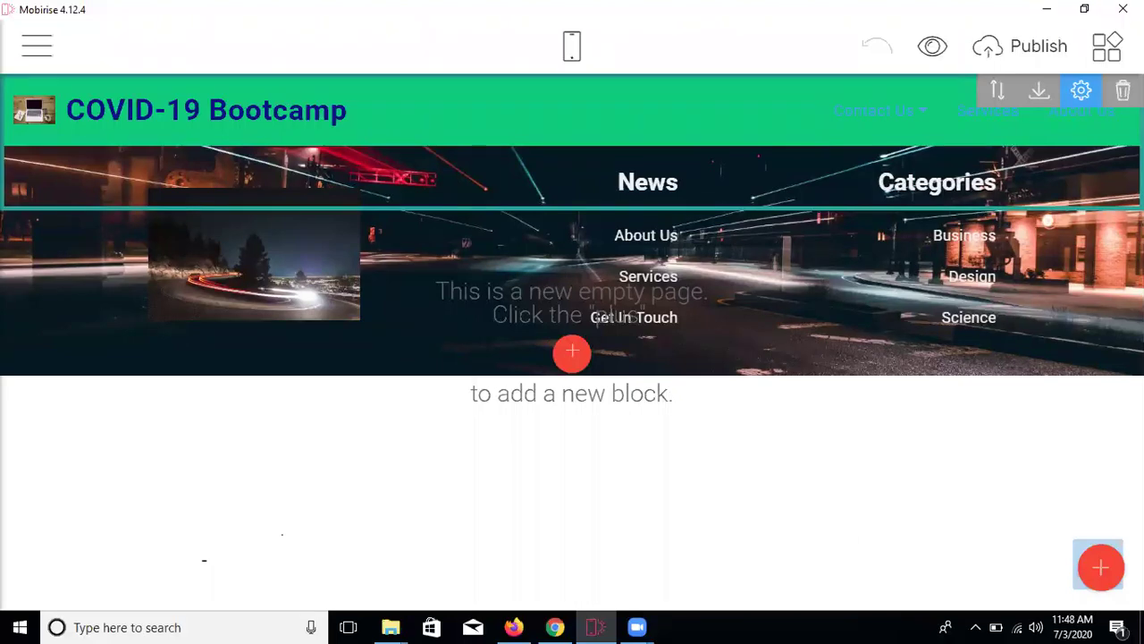
{"action": "key", "text": "alt+Tab"}
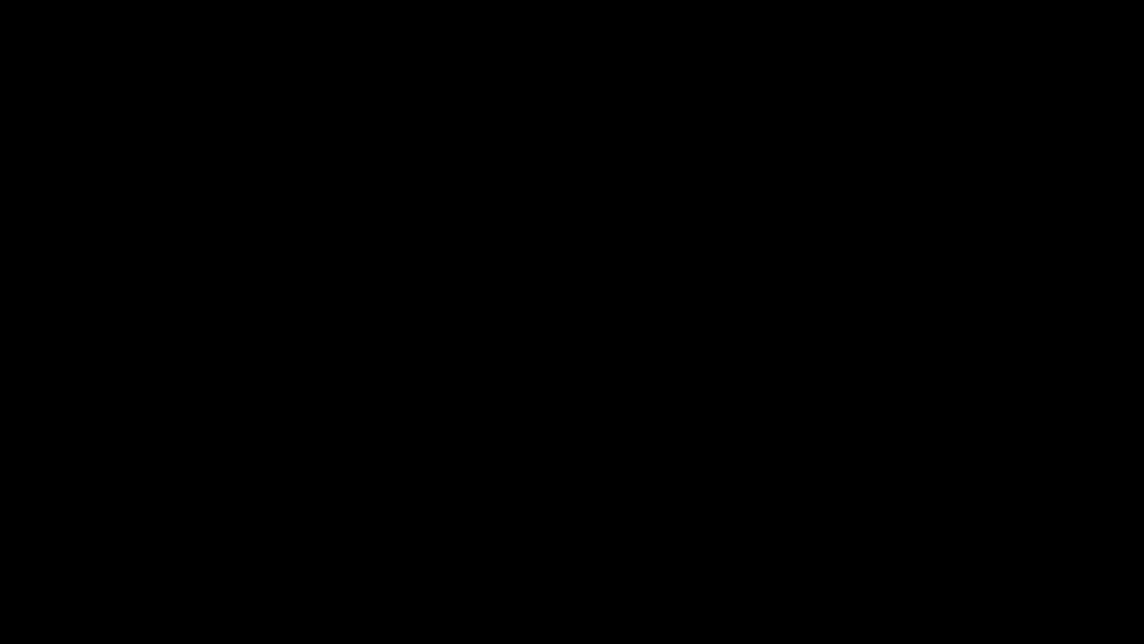